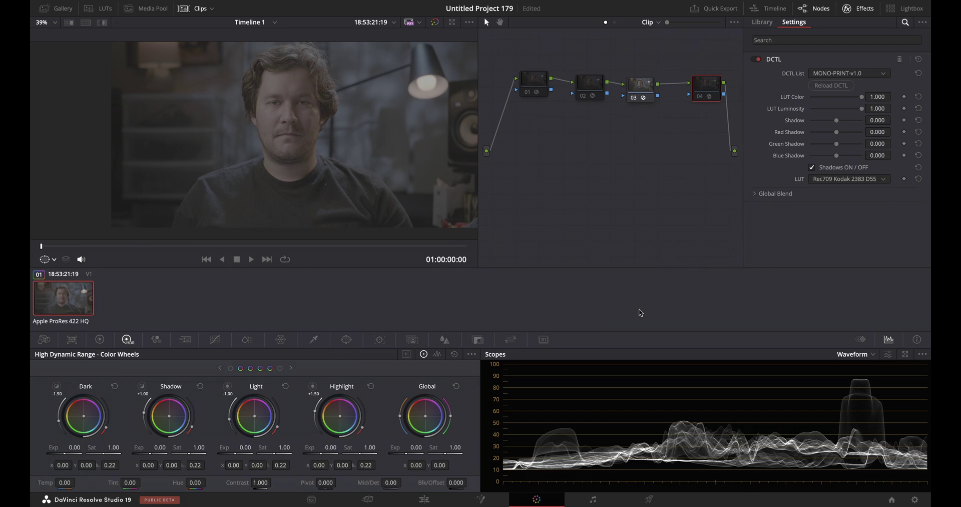
click(915, 500)
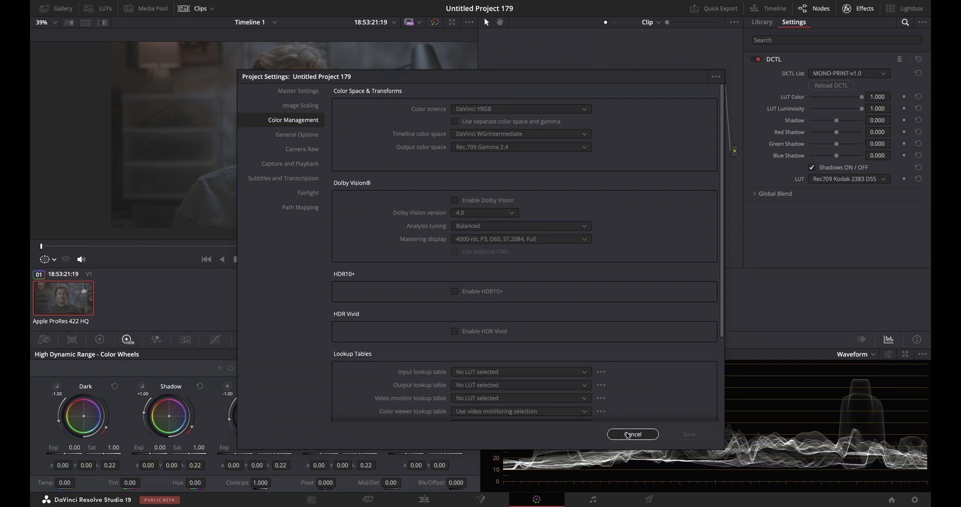
click(632, 434)
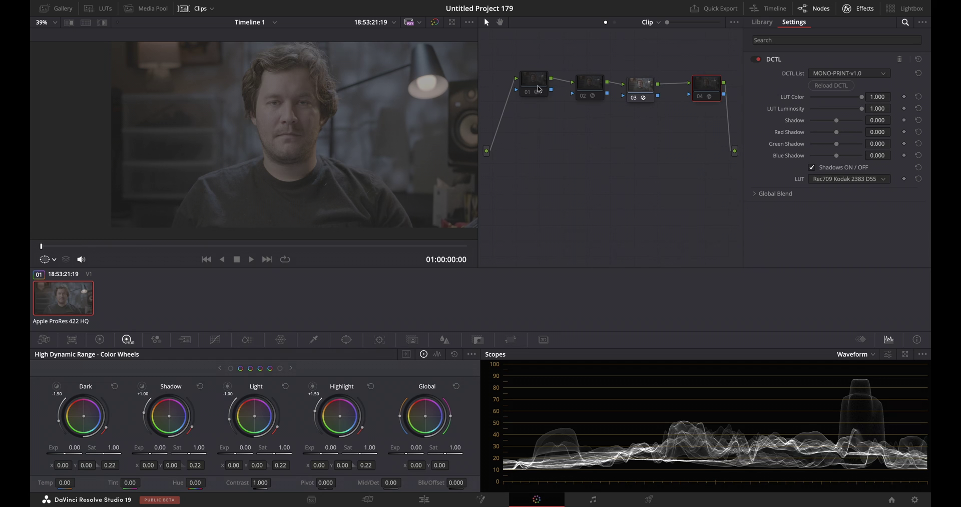
drag(540, 92, 538, 70)
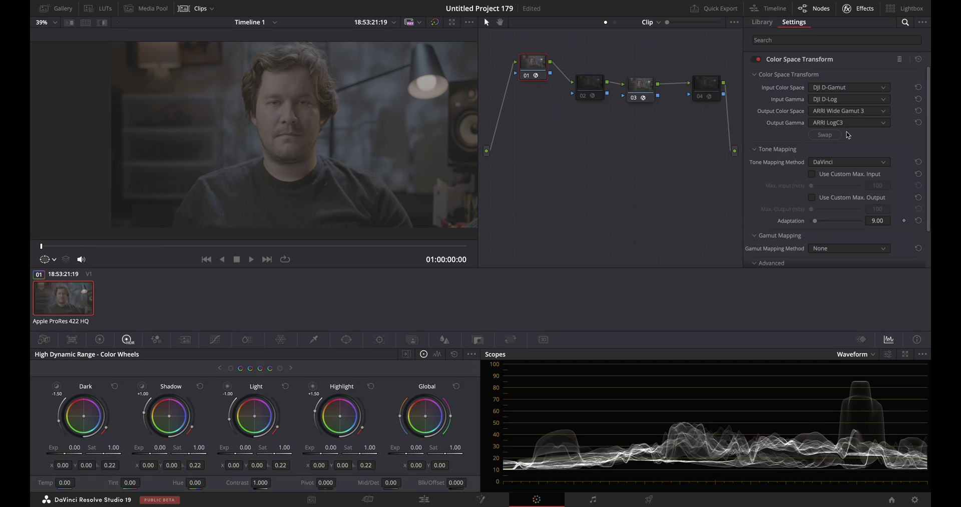
Rearrange nodes 01–04, raising nodes 02, 03 and 04 into a chain beside node 01.
drag(532, 72, 524, 72)
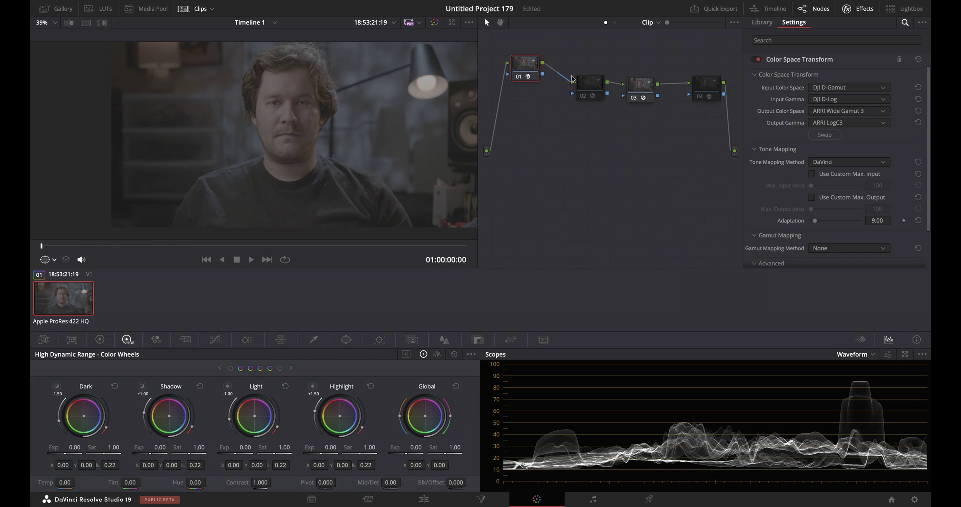
drag(599, 89, 582, 65)
click(640, 90)
mouse_move(639, 90)
mouse_down()
mouse_move(640, 65)
mouse_move(640, 78)
mouse_up()
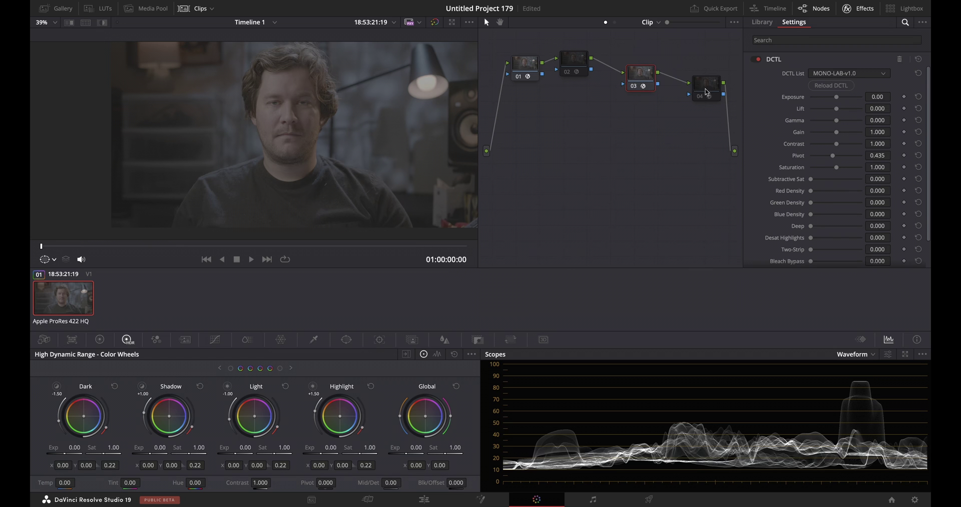
mouse_move(707, 91)
mouse_down()
mouse_move(703, 61)
mouse_move(704, 76)
mouse_up()
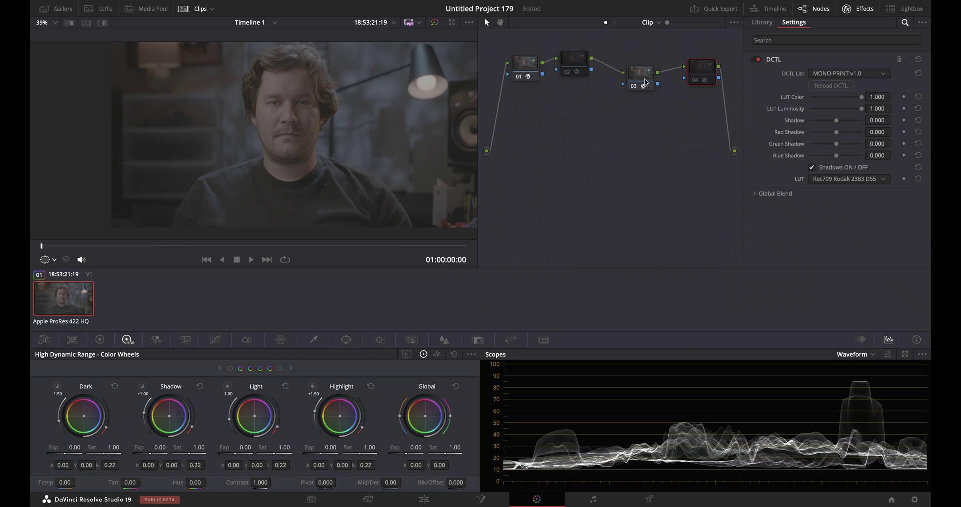
drag(646, 81, 646, 77)
drag(706, 76, 703, 83)
drag(581, 64, 581, 73)
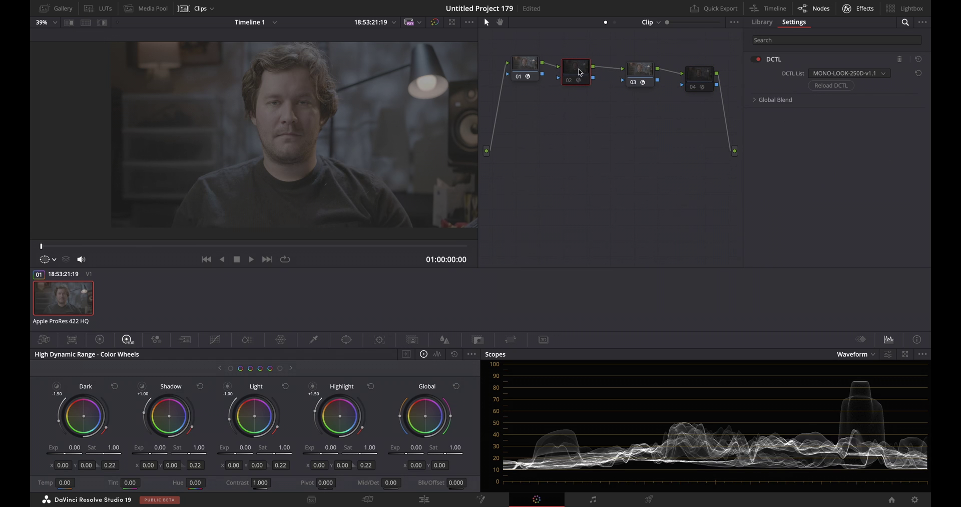
click(841, 74)
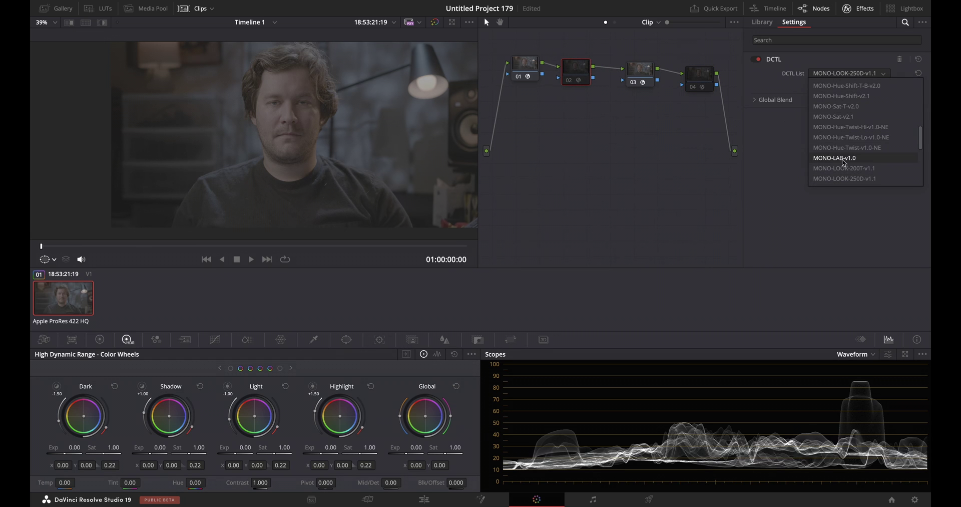
scroll(846, 183, down, 1)
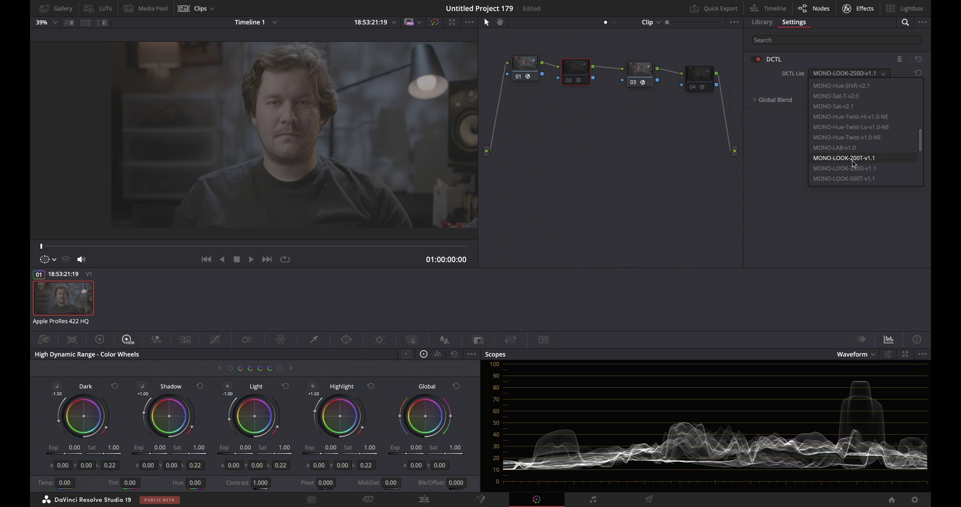
click(851, 168)
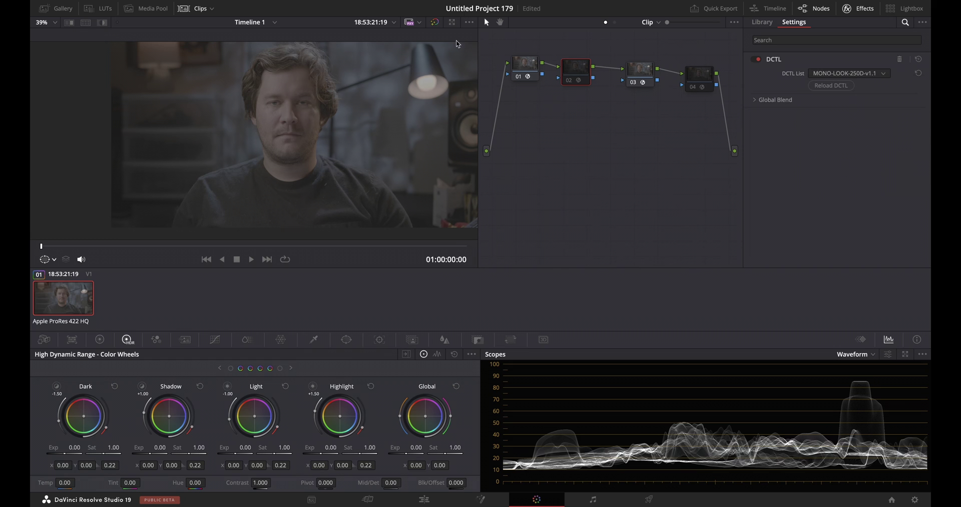
mouse_move(589, 69)
mouse_down()
mouse_move(614, 63)
mouse_move(591, 70)
mouse_up()
mouse_move(706, 84)
mouse_down()
mouse_move(699, 50)
mouse_move(706, 85)
mouse_up()
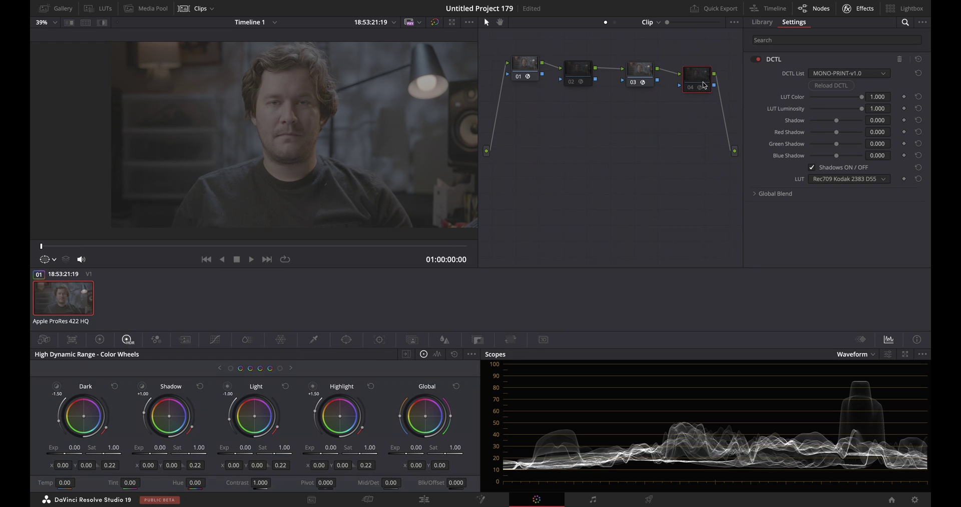
click(831, 181)
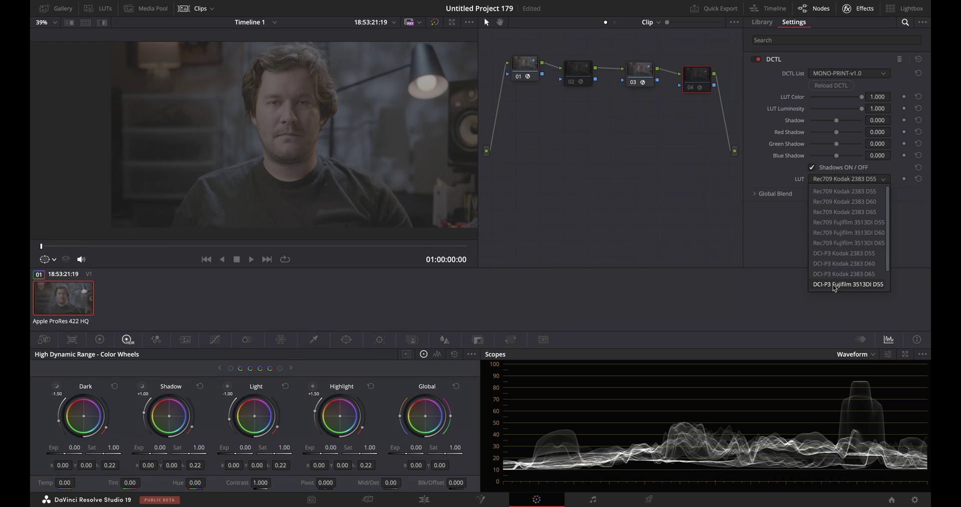
click(829, 191)
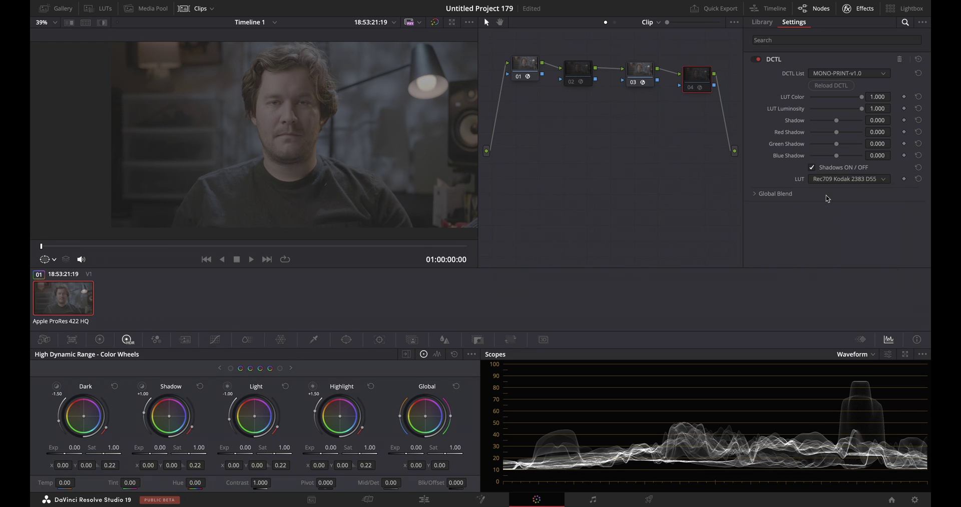
click(831, 181)
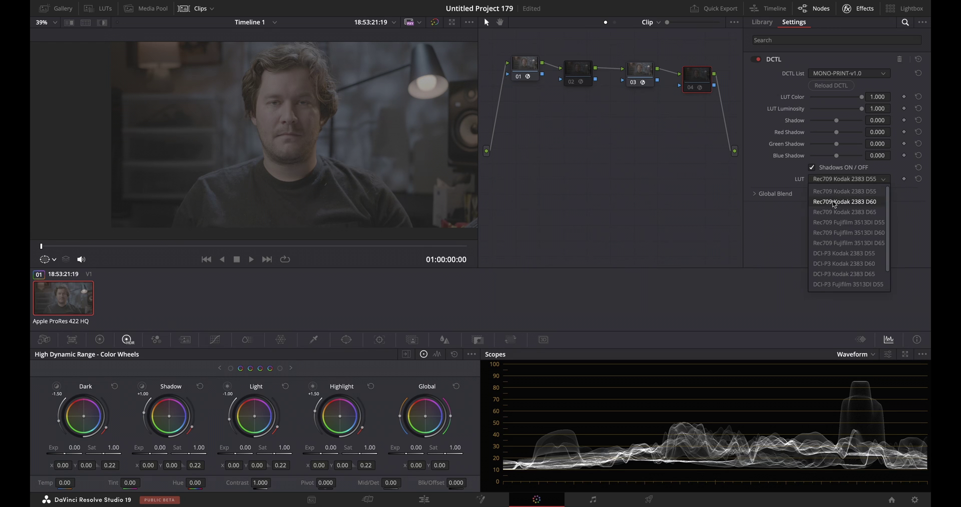
click(833, 193)
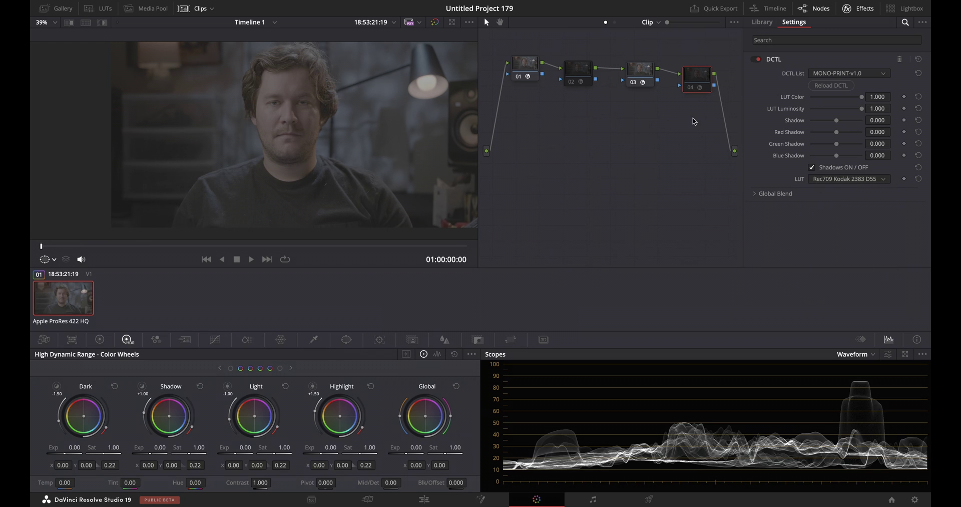
drag(584, 74, 579, 89)
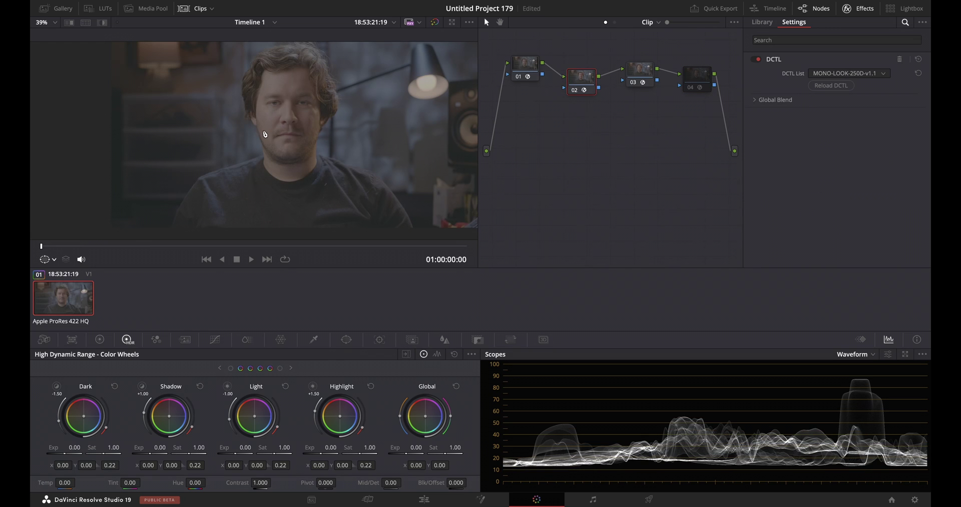
Try MONO-LOOK-200T and 500T on node 02, then return it to MONO-LOOK-250D-v1.1.
click(846, 73)
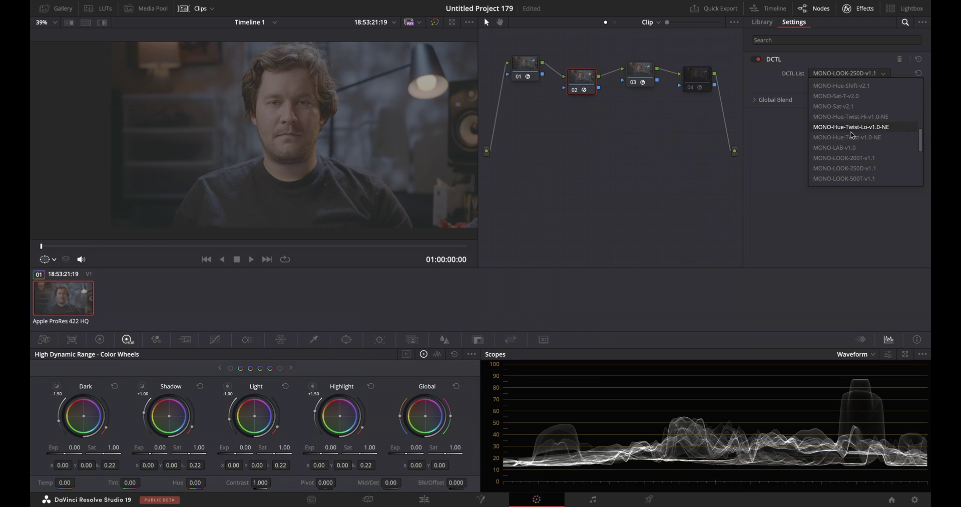
click(851, 160)
click(842, 75)
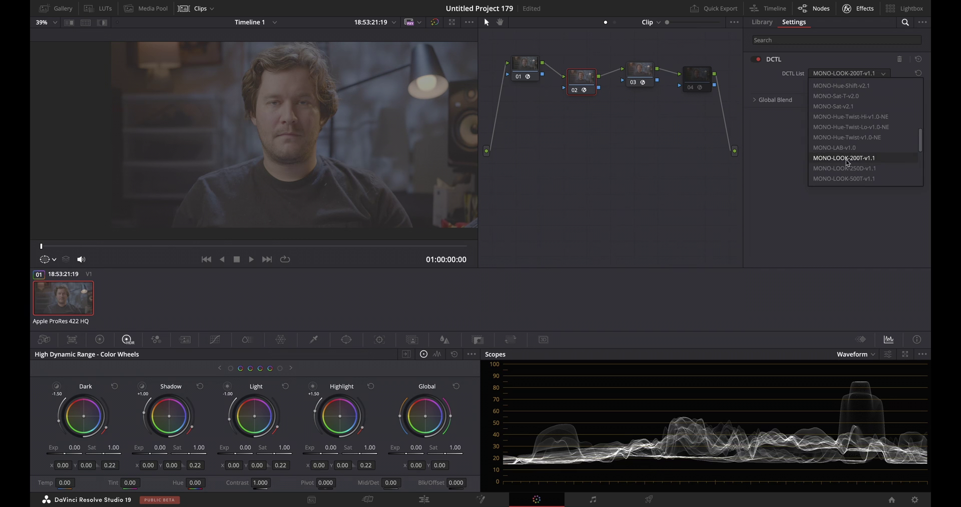
click(849, 179)
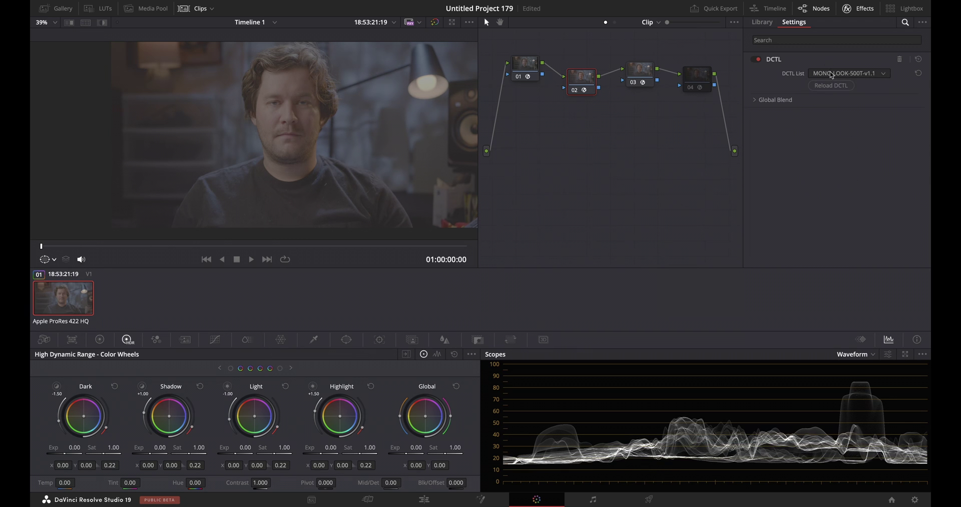
click(832, 75)
click(846, 168)
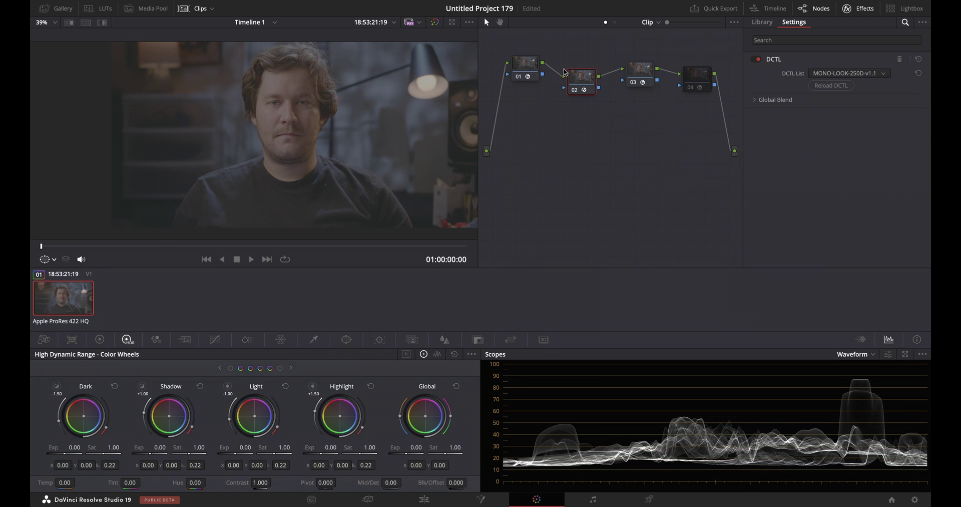
Shift node 02 up-left, select print node 04 and list its LUT choices.
drag(592, 78, 585, 64)
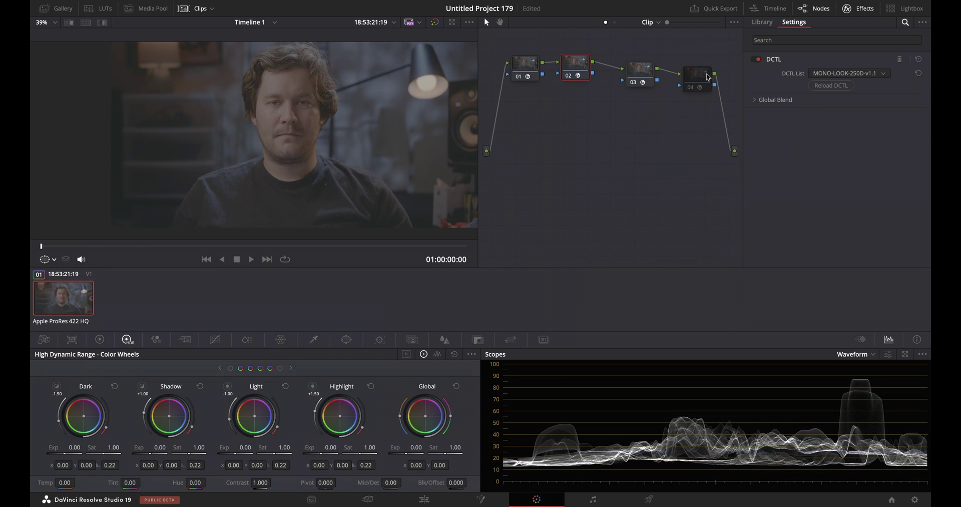
mouse_move(707, 76)
mouse_down()
mouse_move(697, 58)
mouse_move(707, 77)
mouse_up()
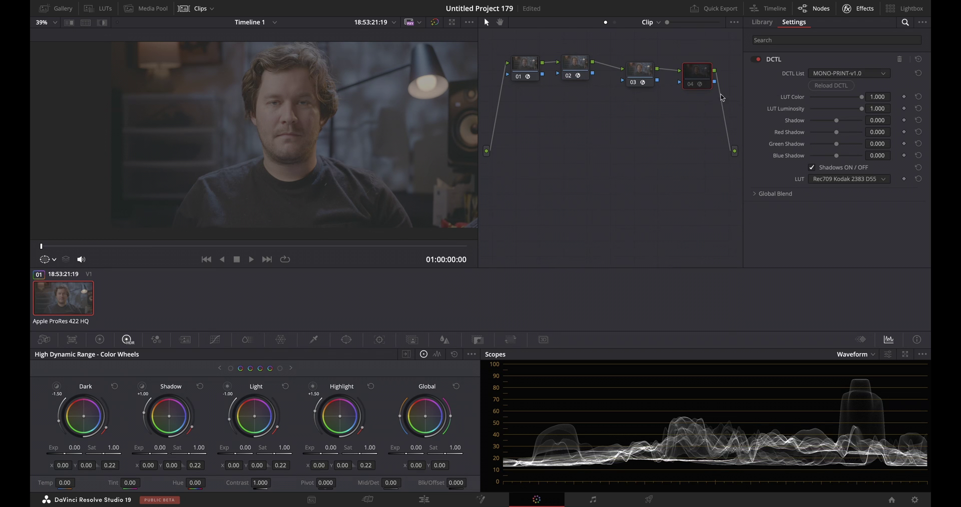
click(841, 180)
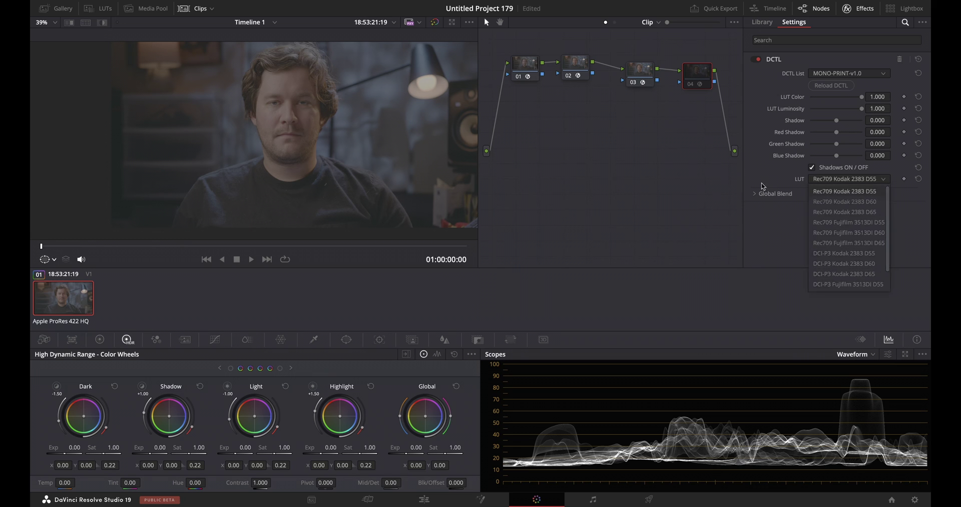
Enable print node 04 with its LUT unchanged and nudge it up in the graph.
click(763, 187)
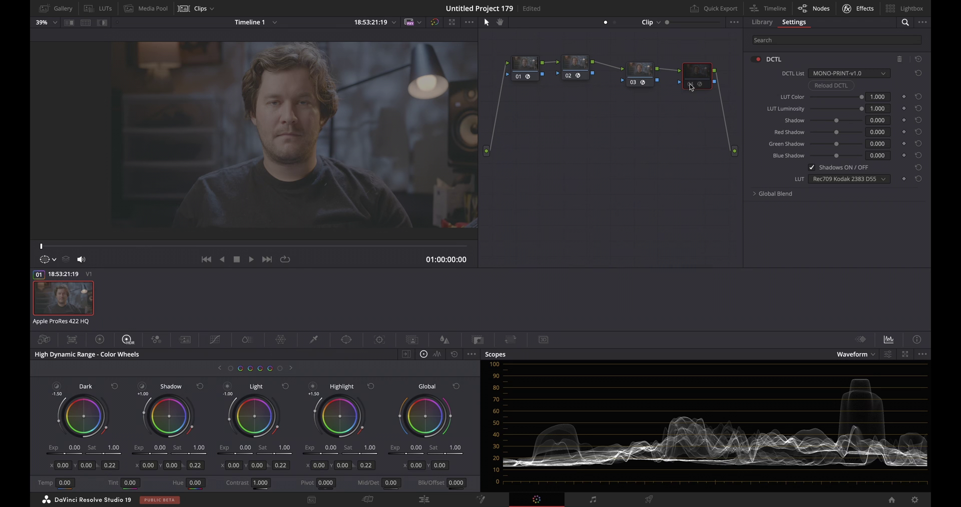
click(691, 88)
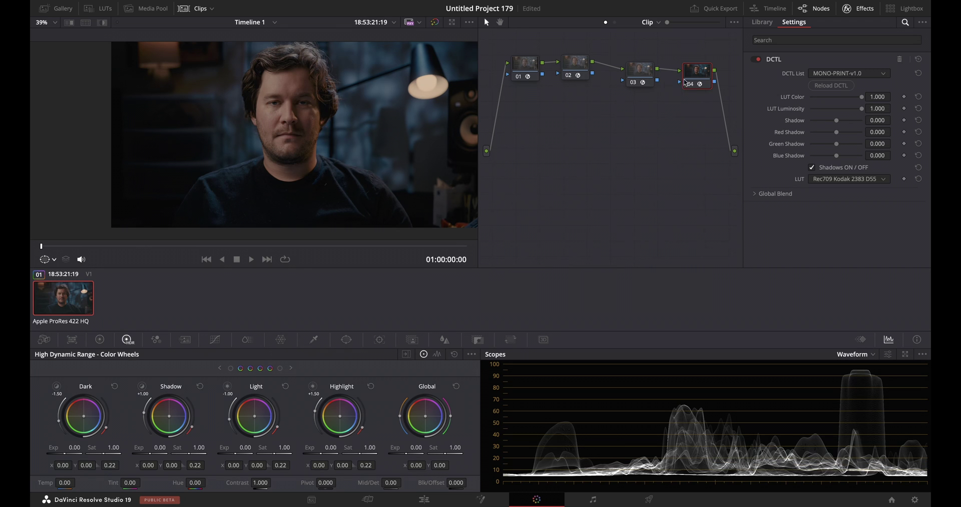
drag(685, 80, 630, 71)
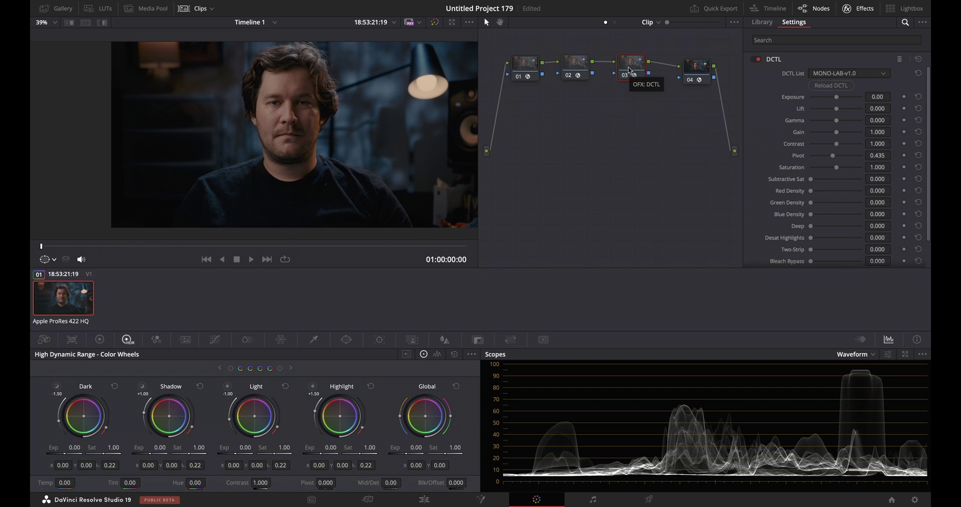
key(alt+f)
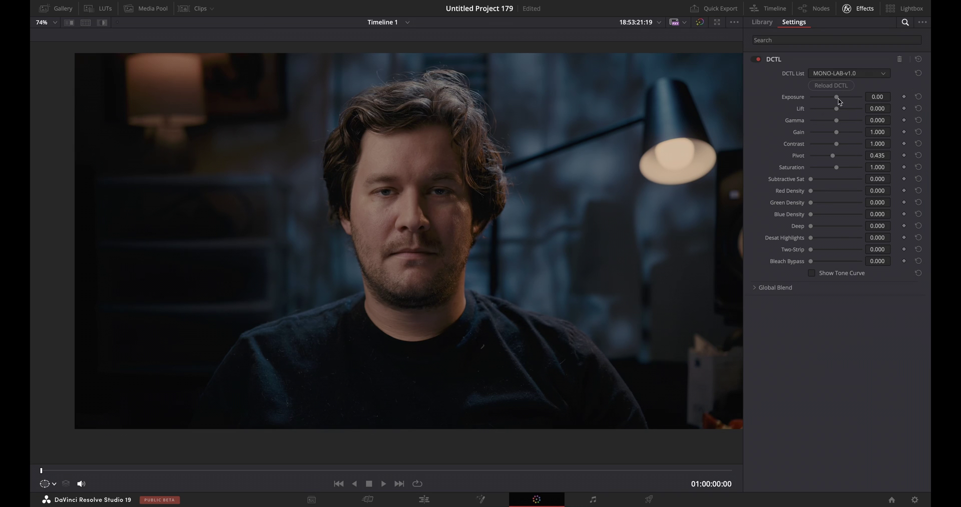
Trial the Lab Exposure, Lift, Gamma and Gain sliders, resetting each to its default.
mouse_move(840, 102)
mouse_down()
mouse_move(823, 99)
mouse_move(845, 99)
mouse_up()
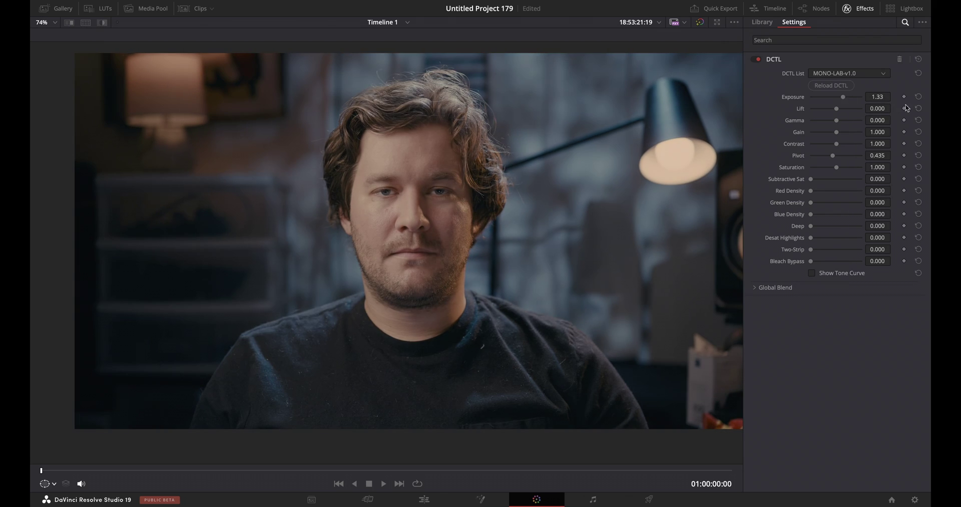
click(918, 96)
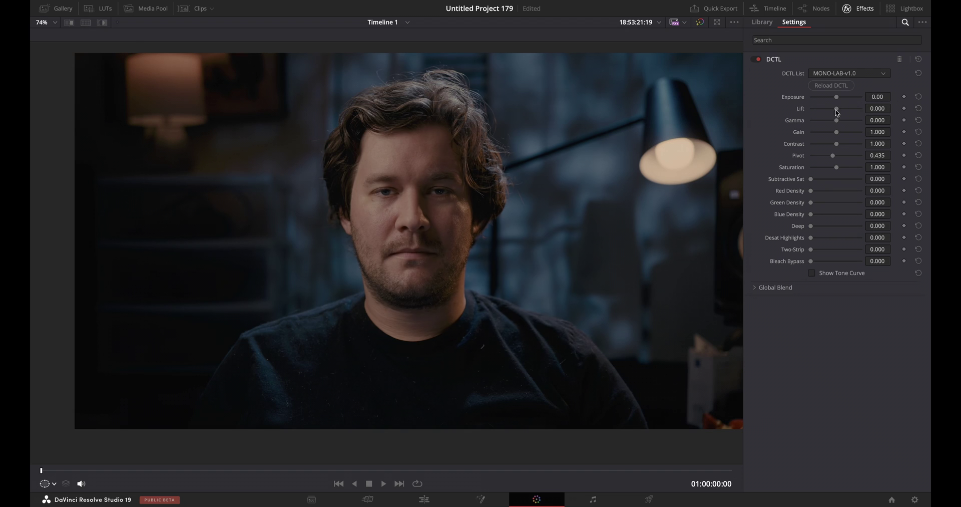
mouse_move(837, 109)
mouse_down()
mouse_move(848, 109)
mouse_move(838, 110)
mouse_up()
click(918, 109)
mouse_move(838, 123)
mouse_down()
mouse_move(830, 124)
mouse_move(842, 125)
mouse_up()
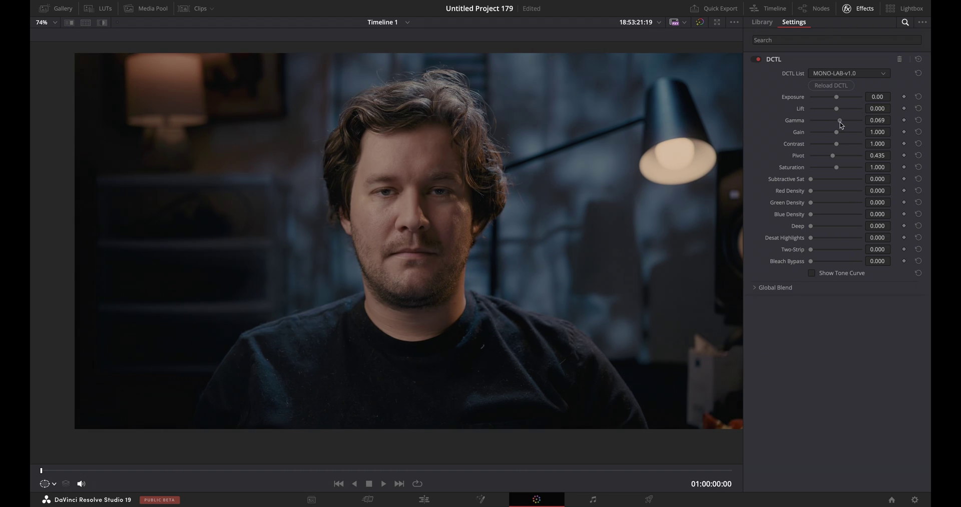
click(918, 120)
mouse_move(839, 136)
mouse_down()
mouse_move(823, 136)
mouse_move(846, 136)
mouse_up()
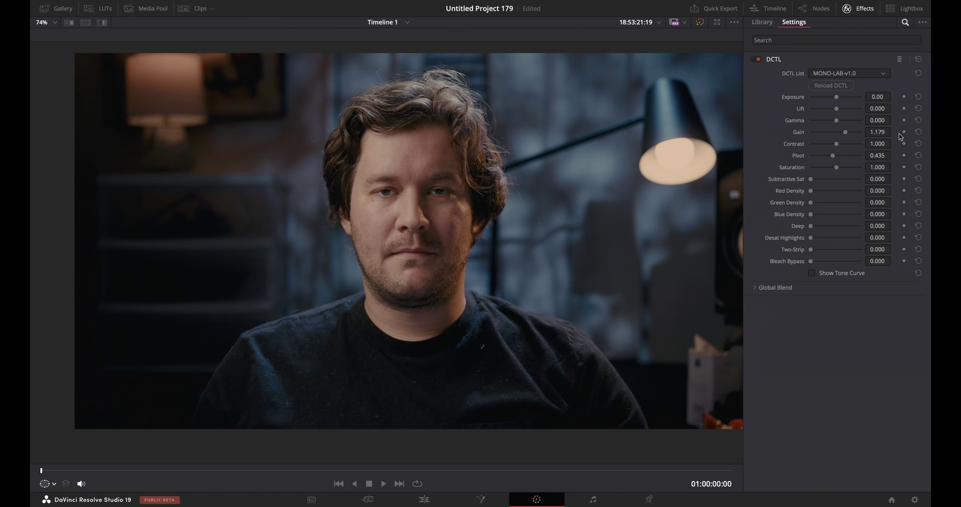
click(918, 132)
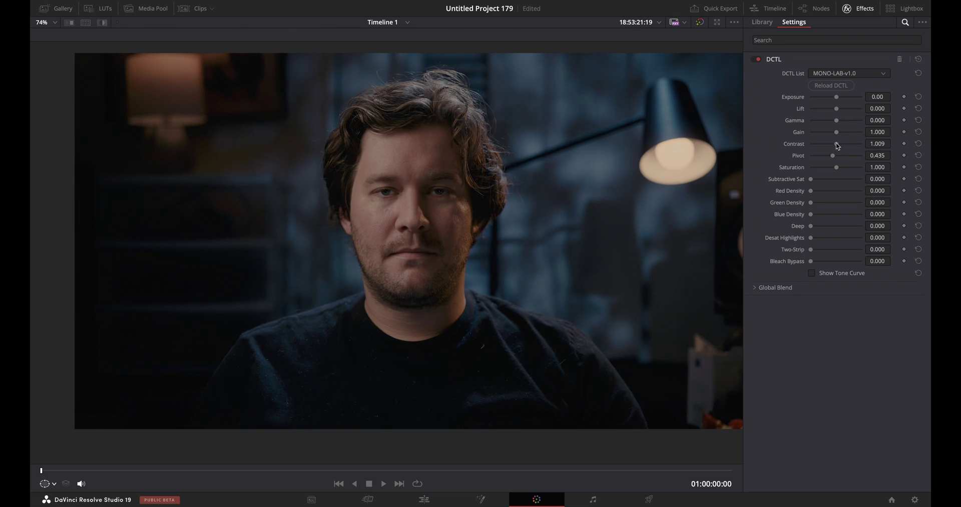
Reset contrast and saturation after boosting them, with Pivot 0.312 and Subtractive Sat 0.376.
mouse_move(838, 146)
mouse_down()
mouse_move(835, 158)
mouse_move(845, 158)
mouse_move(827, 158)
mouse_up()
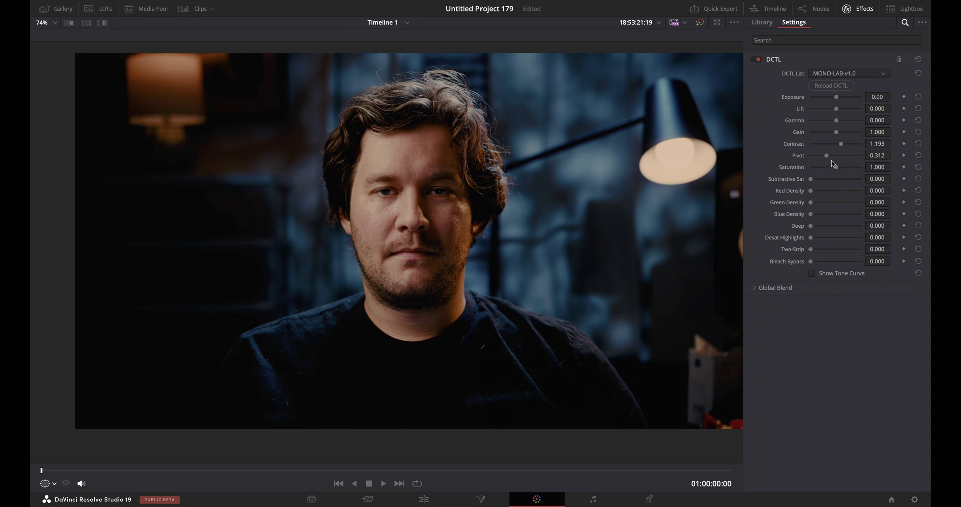
drag(837, 169, 862, 172)
click(919, 144)
mouse_move(855, 168)
mouse_down()
mouse_move(834, 171)
mouse_move(853, 173)
mouse_up()
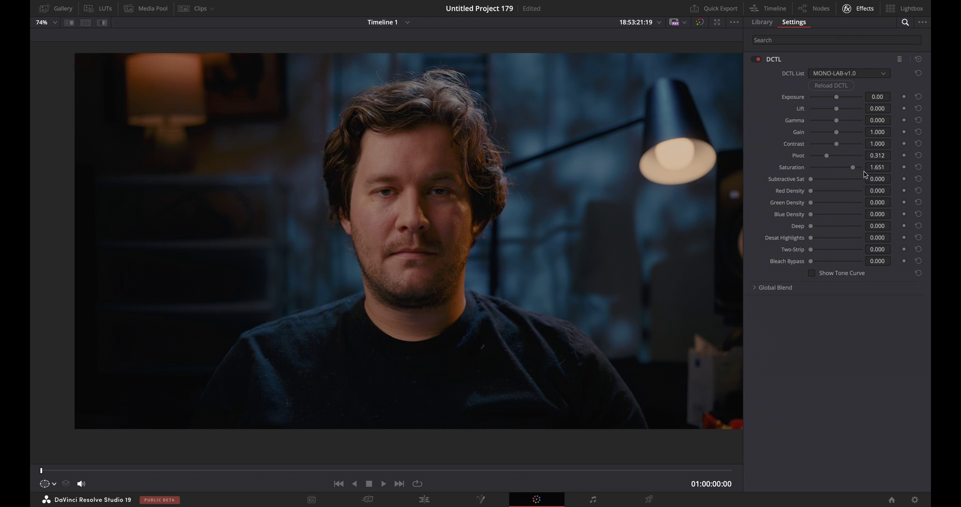
click(919, 167)
drag(812, 184, 832, 185)
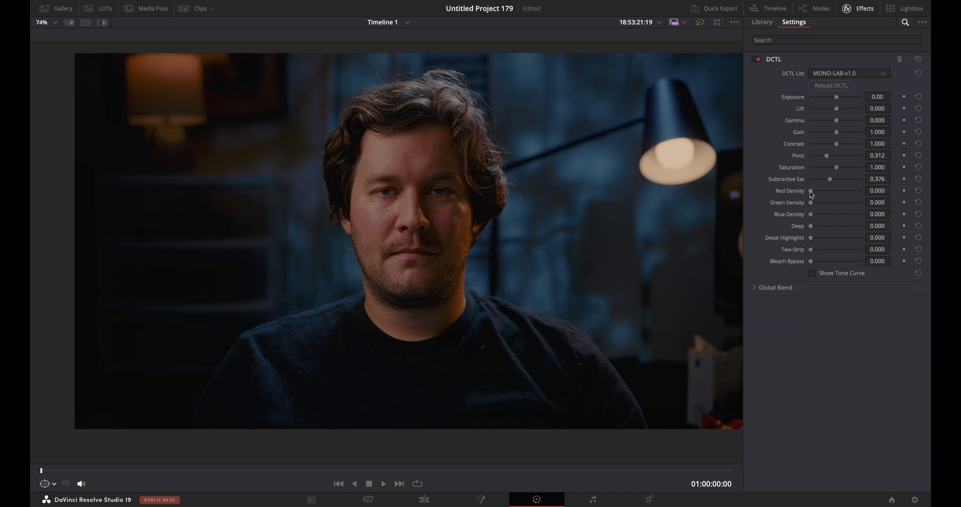
Add RGB density around 0.33–0.35, trial Deep and Desat Highlights 0.532, then reset the DCTL.
mouse_move(812, 195)
mouse_down()
mouse_move(866, 201)
mouse_move(809, 193)
mouse_move(836, 168)
mouse_move(819, 195)
mouse_move(828, 197)
mouse_up()
drag(811, 202, 830, 220)
drag(810, 227, 811, 227)
mouse_move(814, 229)
mouse_down()
mouse_move(836, 229)
mouse_move(812, 228)
mouse_move(825, 228)
mouse_up()
drag(814, 240, 839, 252)
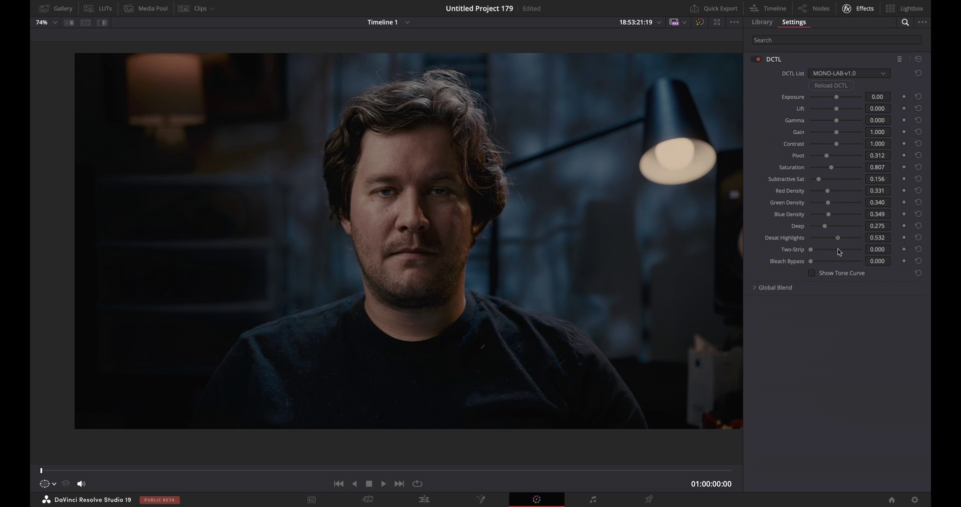
click(841, 86)
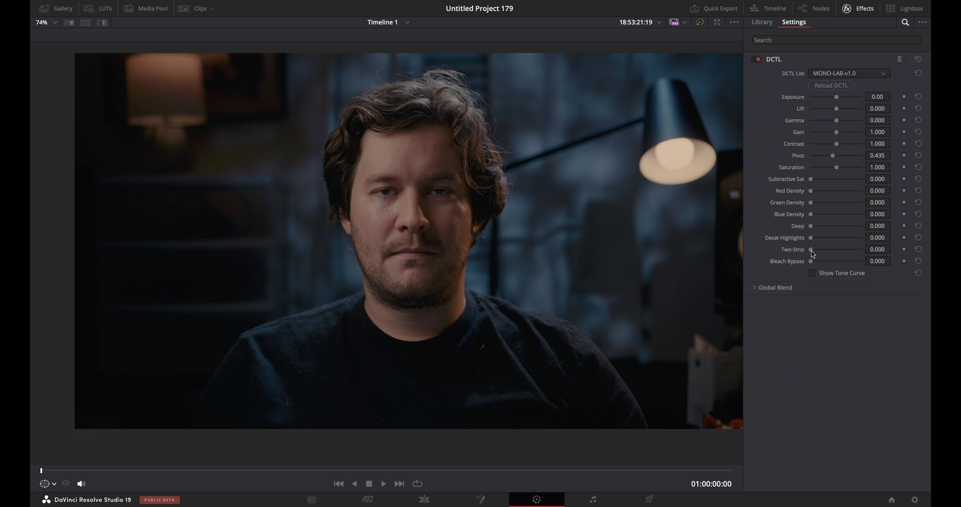
Set Two-Strip 1.000, Contrast 0.752, Saturation 1.211 and Subtractive Sat 0.486 for a teal cast.
drag(813, 253, 856, 251)
drag(842, 248, 867, 252)
drag(840, 145, 830, 144)
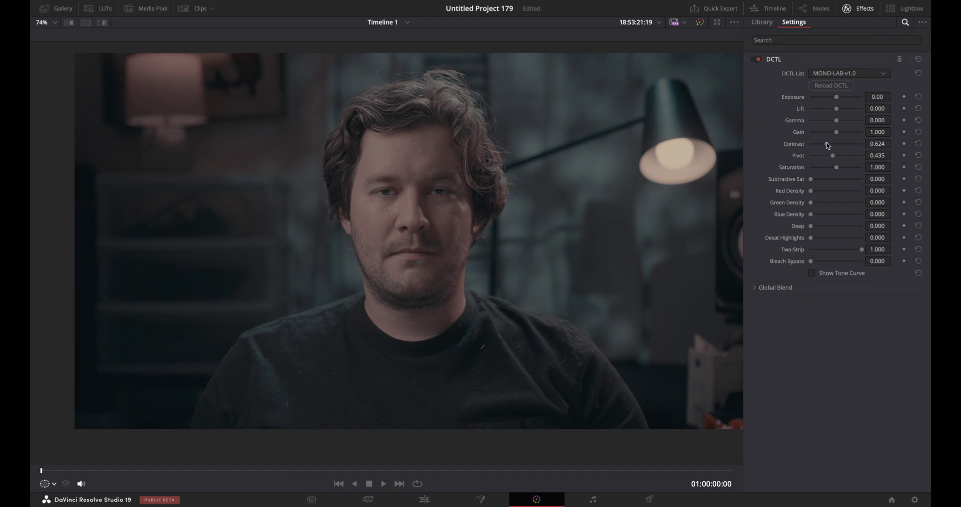
mouse_move(852, 254)
mouse_down()
mouse_move(832, 248)
mouse_move(866, 256)
mouse_up()
drag(811, 179, 833, 146)
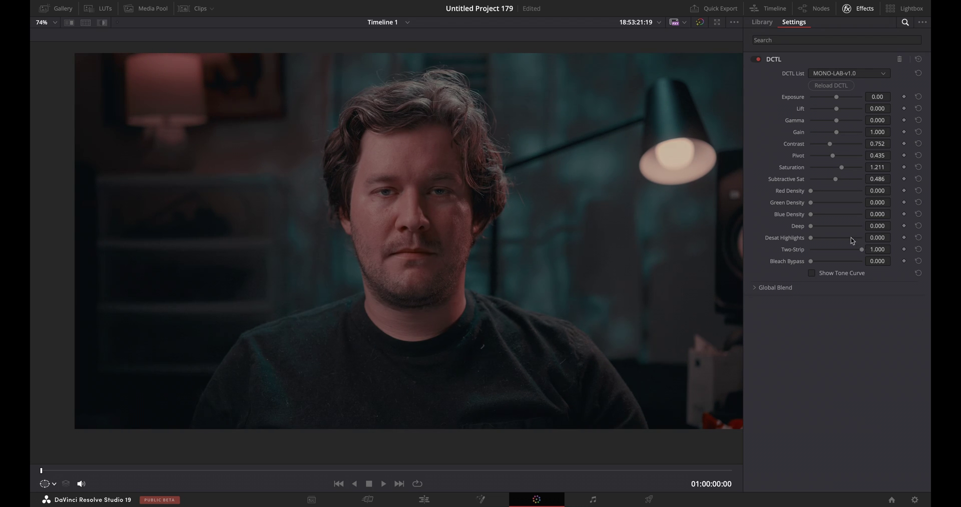
Reset the Lab DCTL, trial Bleach Bypass 1.000 with lower contrast, then reset it again.
click(831, 85)
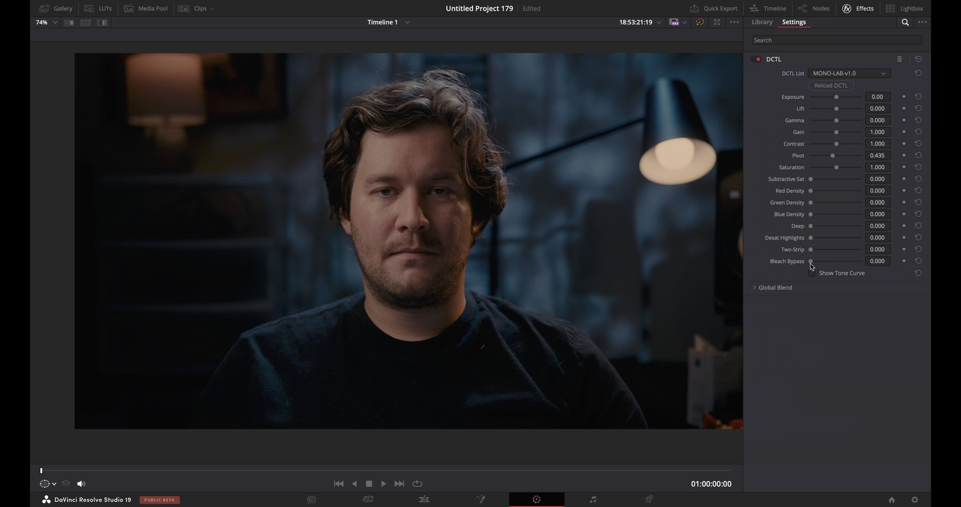
drag(810, 263, 863, 269)
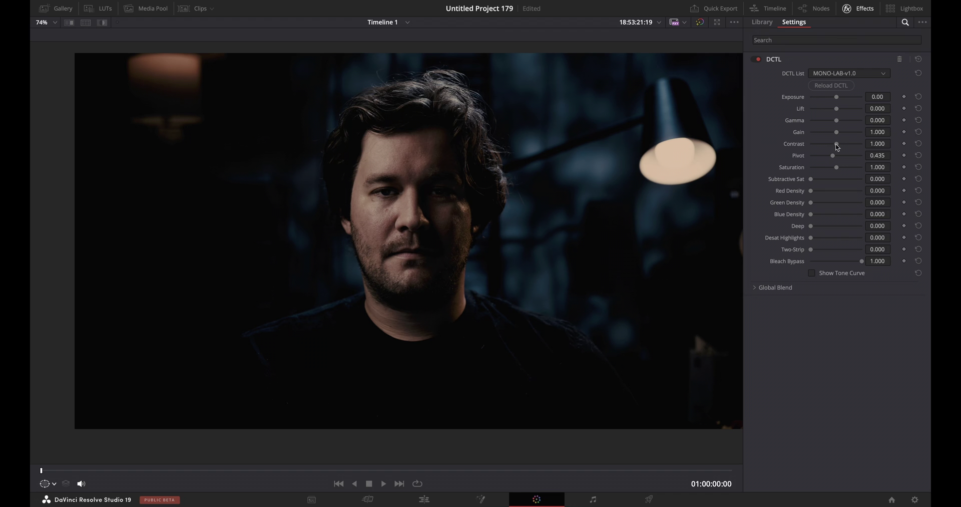
mouse_move(836, 144)
mouse_down()
mouse_move(824, 147)
mouse_move(838, 160)
mouse_up()
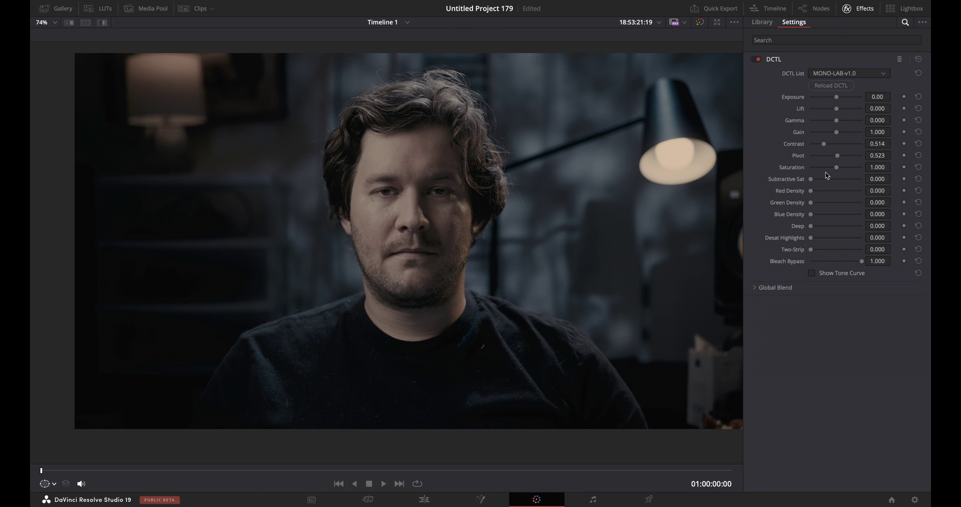
drag(811, 180, 828, 183)
click(831, 86)
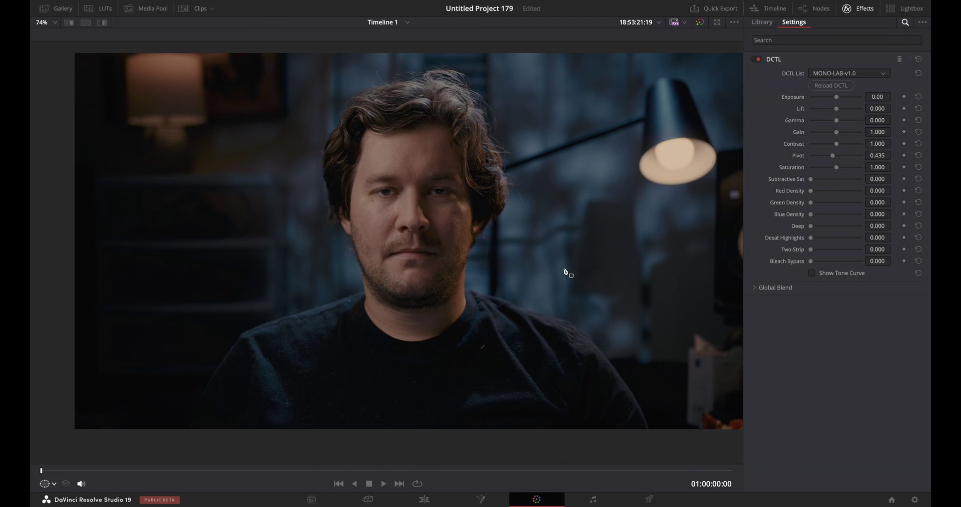
key(alt+f)
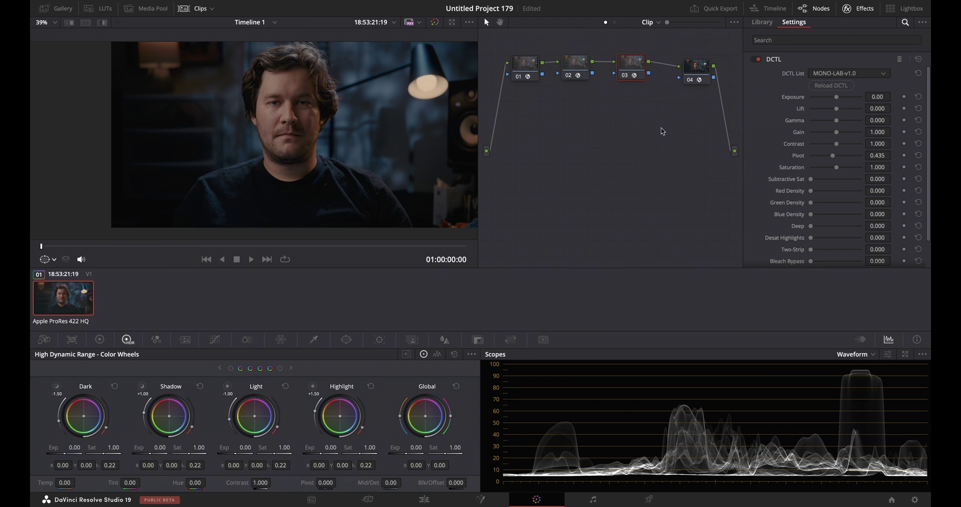
On node 04's print DCTL, set Shadow 0.596, Red Shadow 0.431 and Blue Shadow 0.376.
click(701, 68)
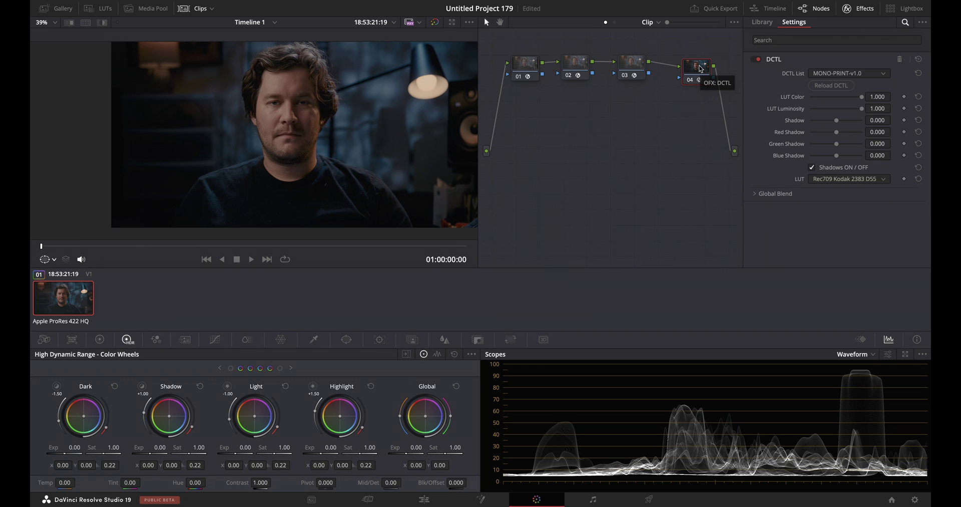
key(alt+f)
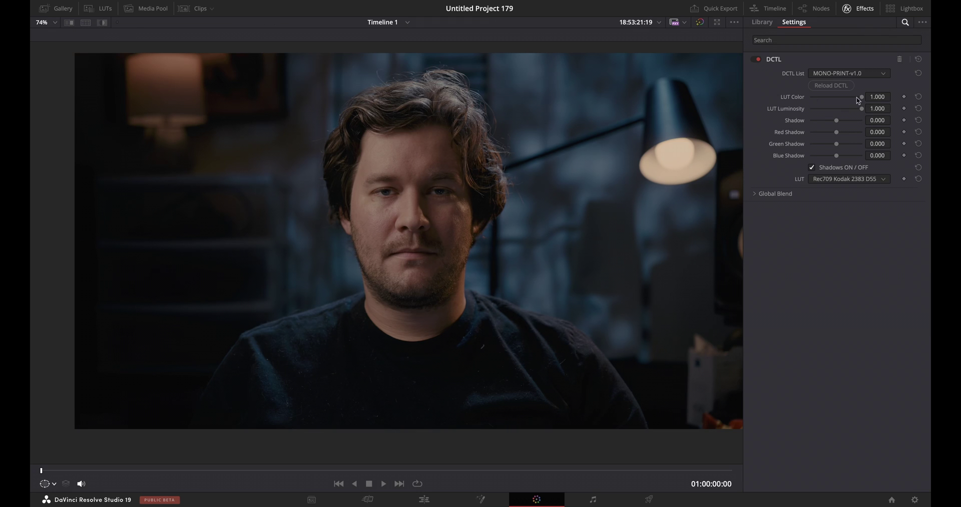
drag(863, 101, 881, 116)
drag(838, 122, 852, 125)
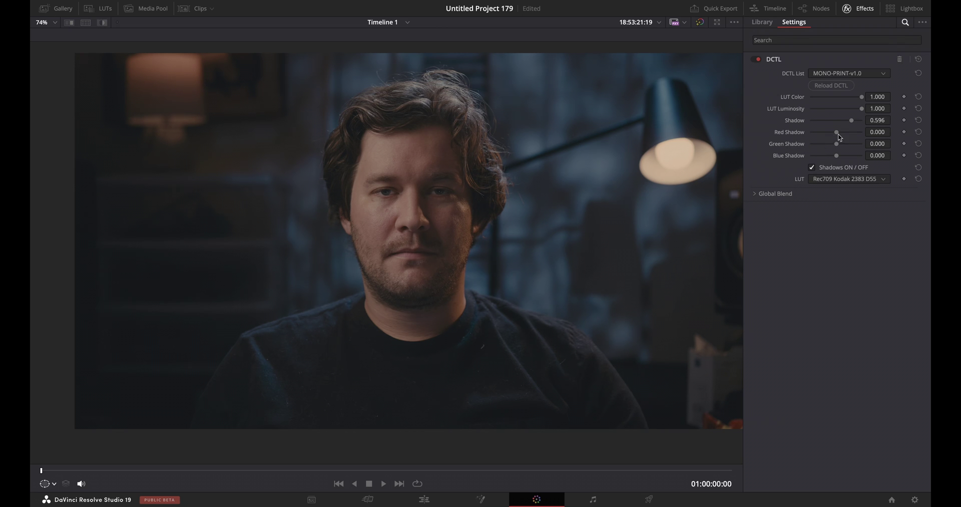
mouse_move(839, 132)
mouse_down()
mouse_move(846, 148)
mouse_move(831, 159)
mouse_move(847, 159)
mouse_move(836, 146)
mouse_move(848, 135)
mouse_up()
Compare the print shadows on and off, leave them enabled, and lower Red Shadow to 0.064.
click(812, 168)
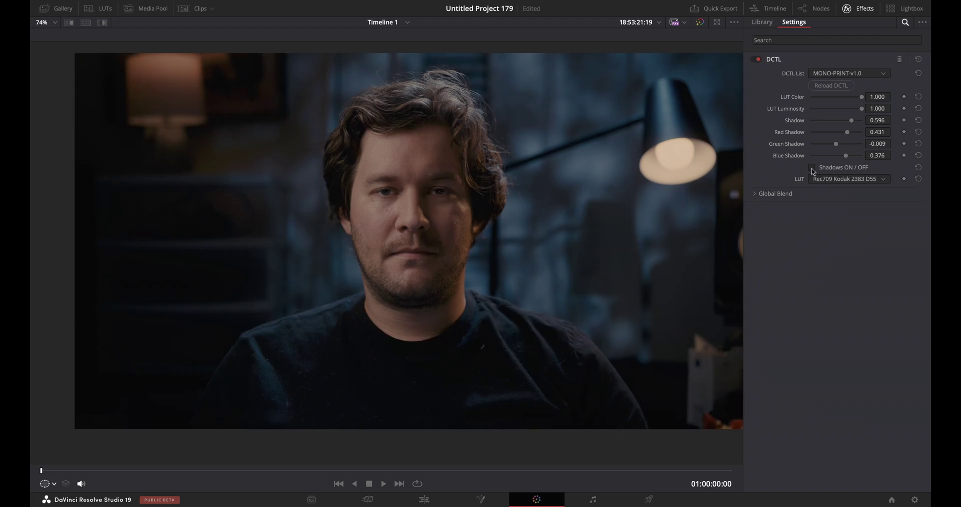
click(812, 169)
click(812, 168)
click(812, 169)
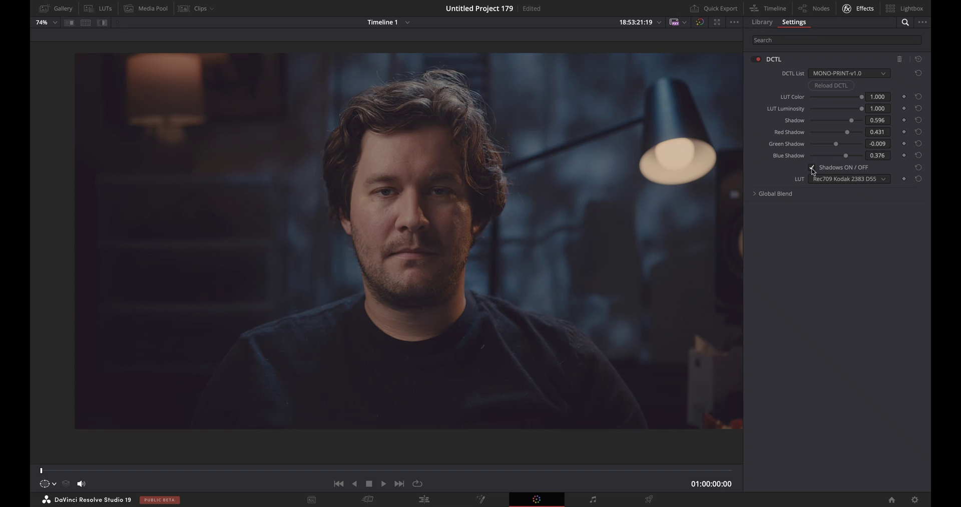
click(812, 168)
click(812, 169)
drag(847, 132, 839, 134)
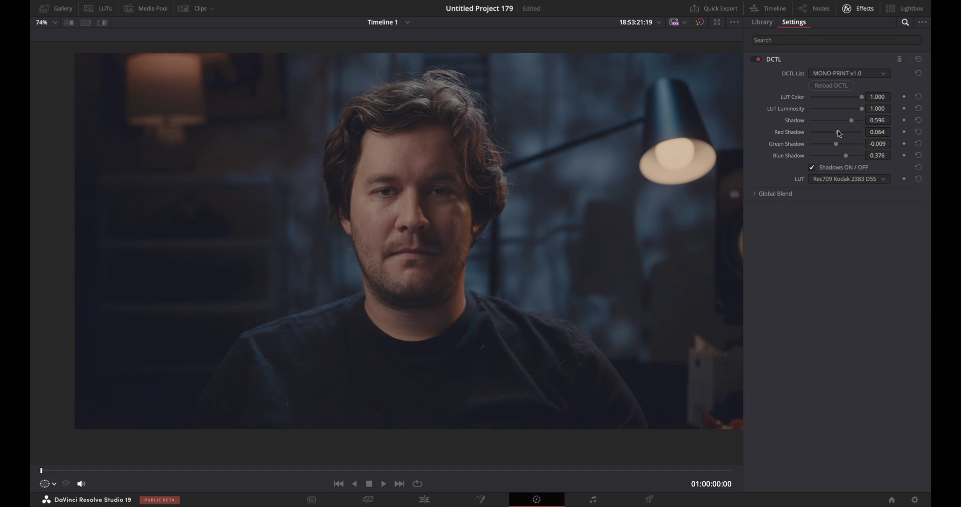
Trial the Kodak 2383 and Fujifilm print LUTs, settling on Rec709 Fujifilm 3513DI D65.
click(850, 179)
click(846, 202)
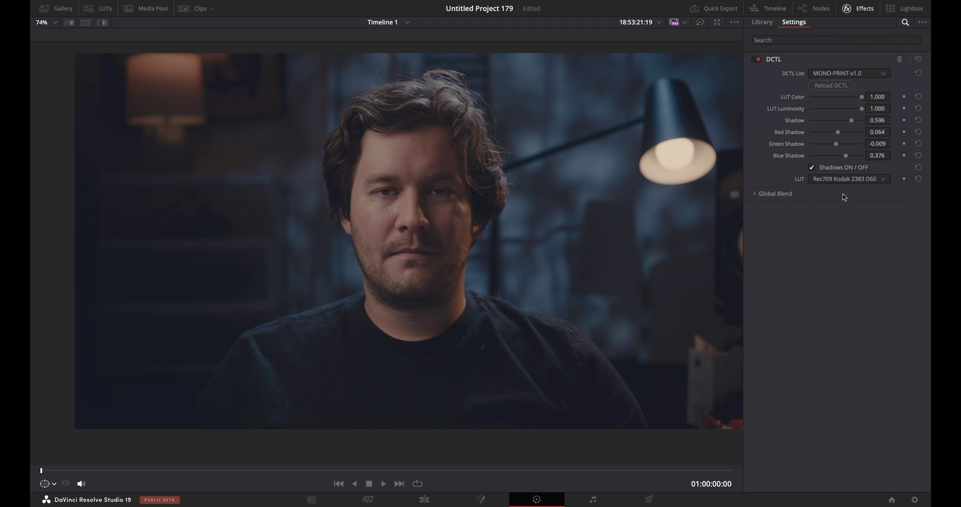
click(844, 180)
click(844, 213)
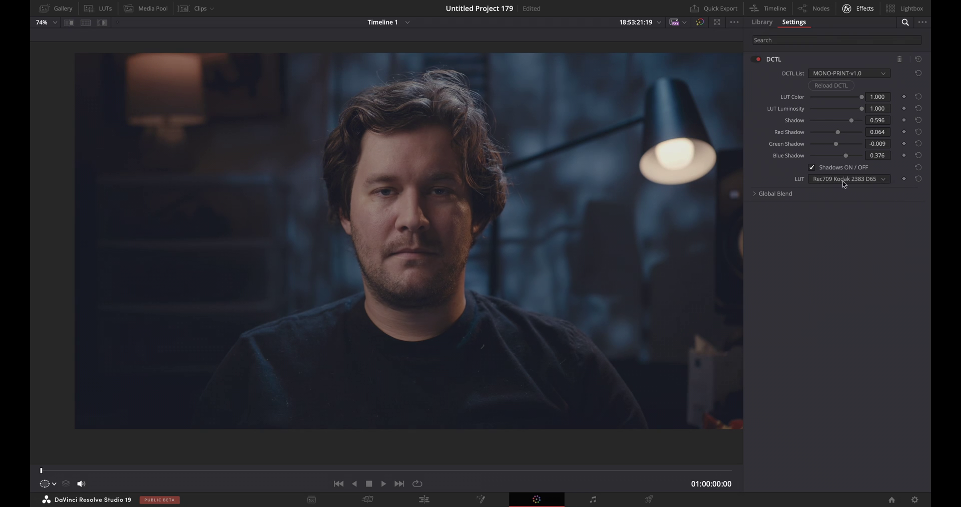
click(846, 180)
click(845, 212)
click(840, 179)
click(841, 222)
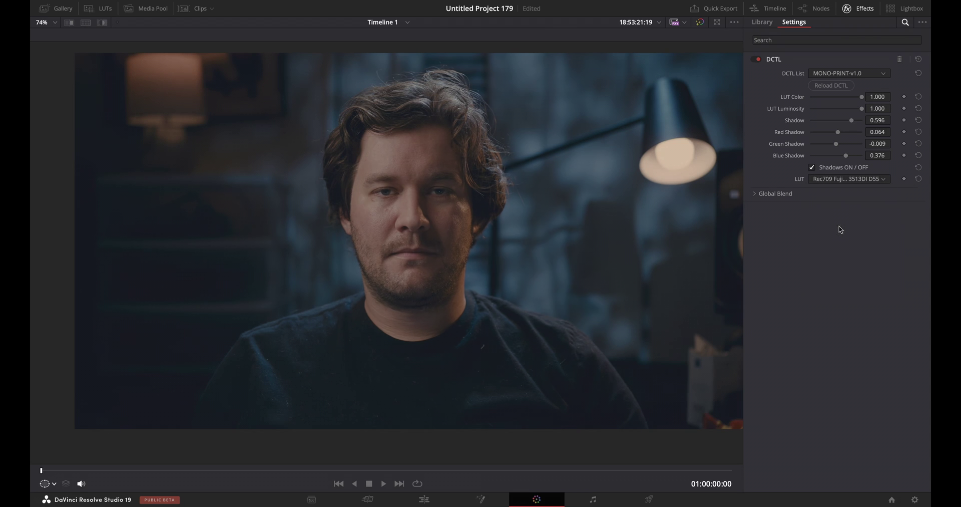
click(836, 181)
click(841, 232)
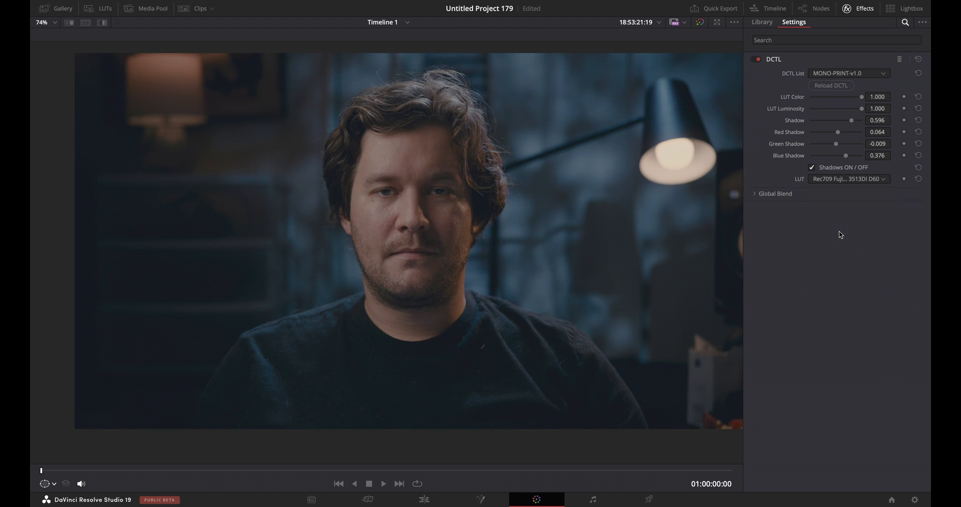
click(833, 181)
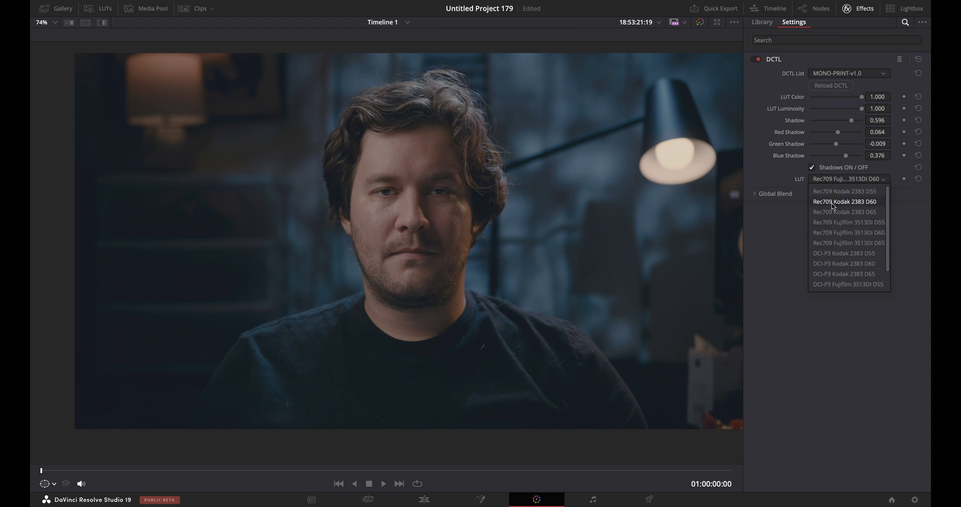
click(837, 243)
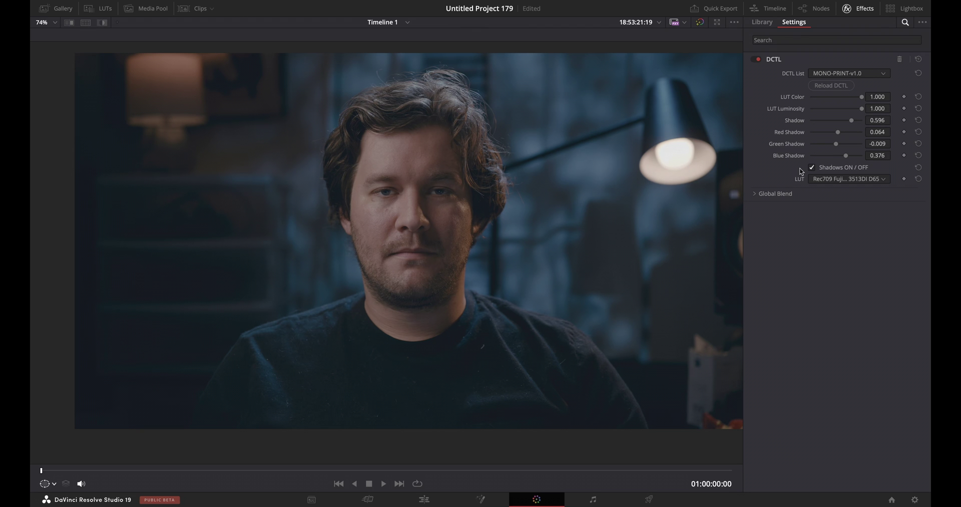
key(alt+f)
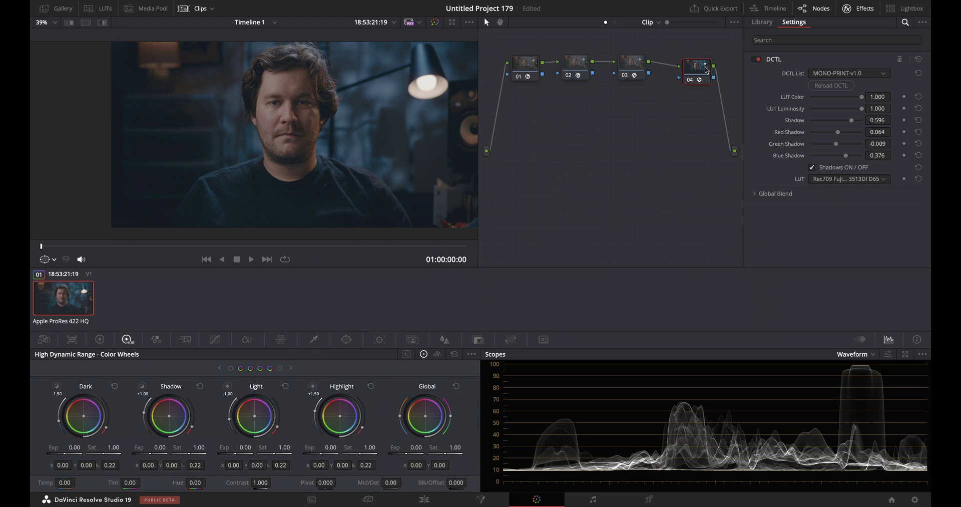
Line nodes 01–04 up in a near-straight row, with node 04 beside node 03.
drag(705, 74, 695, 174)
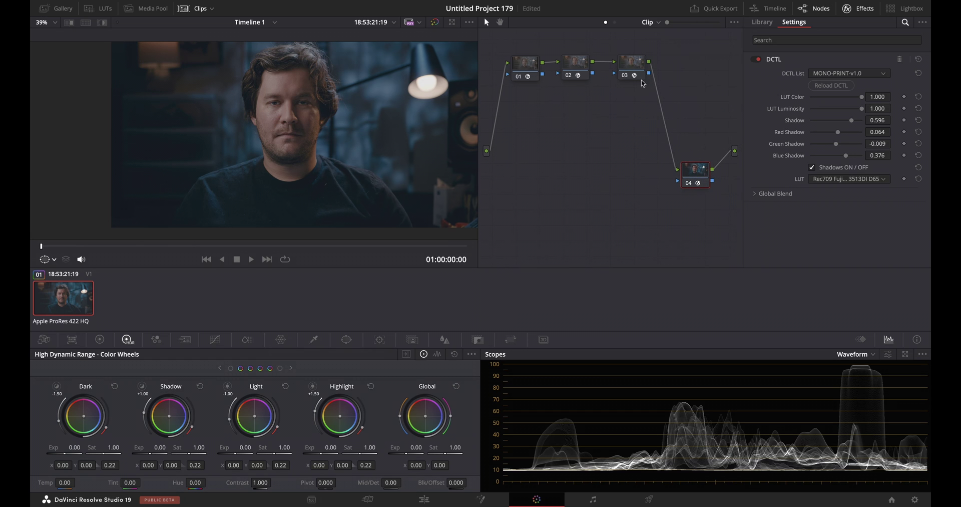
drag(640, 74, 641, 92)
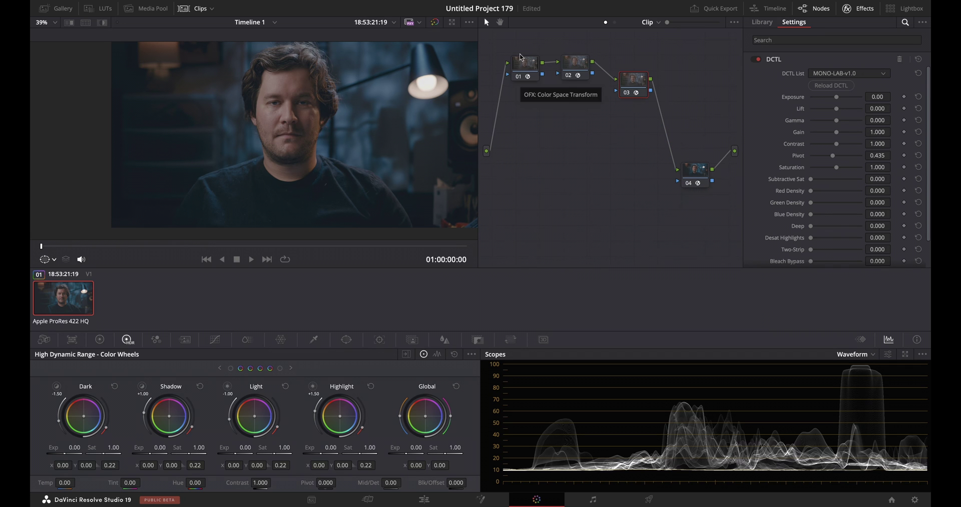
mouse_move(524, 65)
mouse_down()
mouse_move(521, 51)
mouse_move(521, 60)
mouse_up()
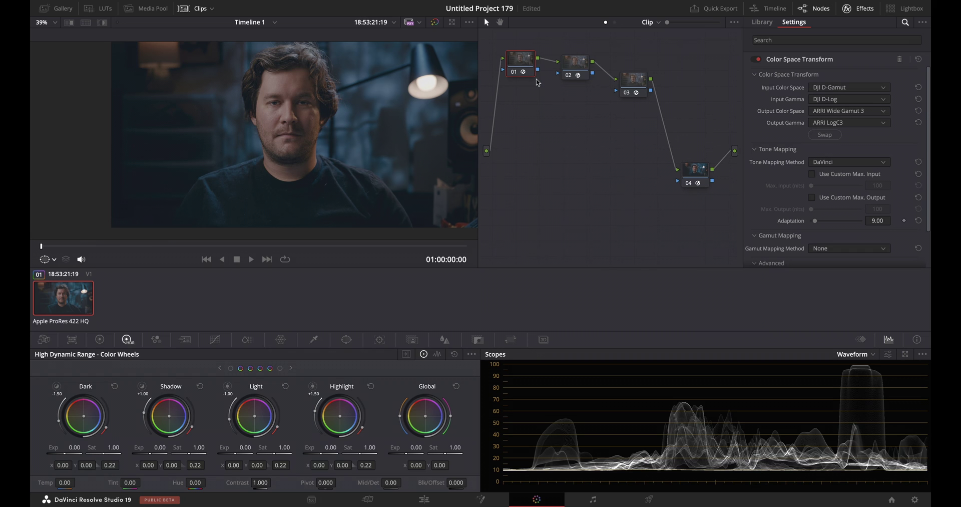
drag(575, 68, 649, 115)
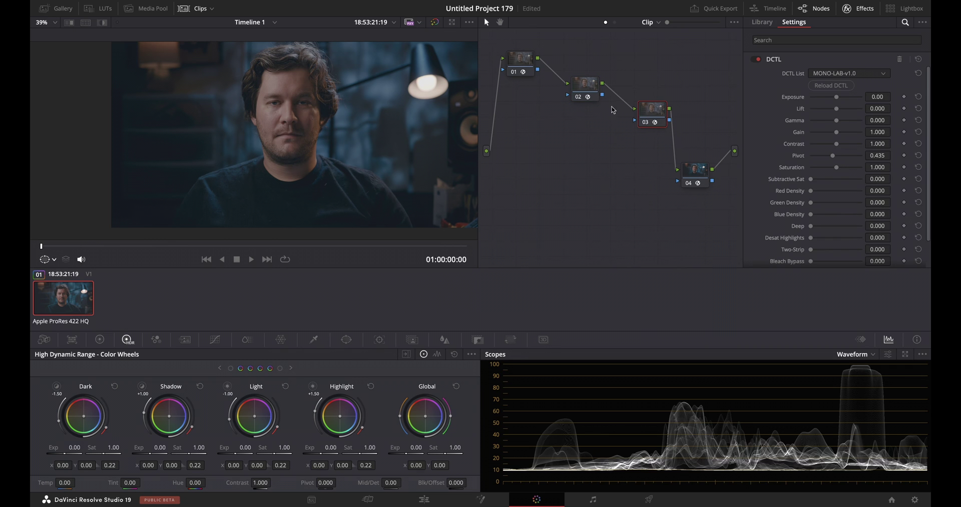
click(588, 95)
drag(588, 95, 604, 114)
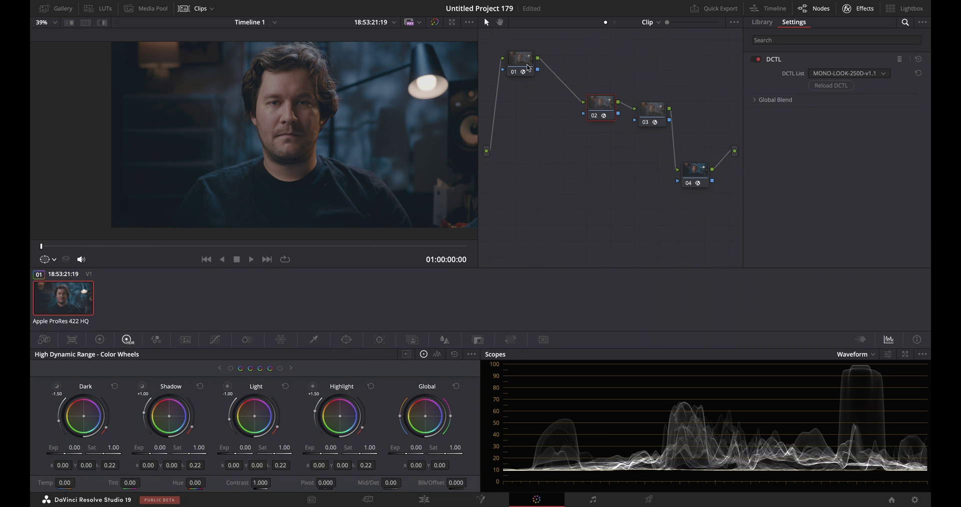
drag(528, 68, 559, 108)
drag(694, 174, 700, 108)
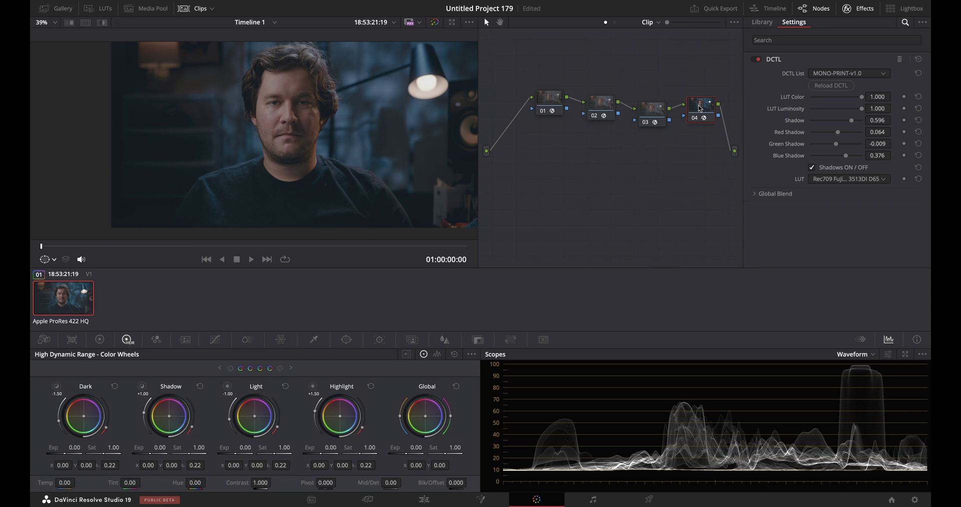